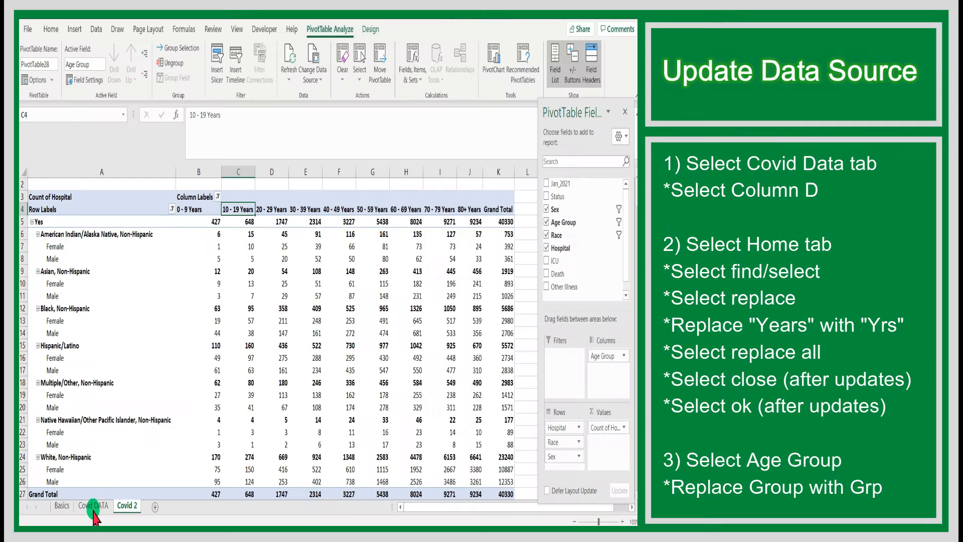
On the Covid DATA sheet, replace every "Years" with "Yrs" in column D
{"action": "left_click", "coordinate": [93, 506]}
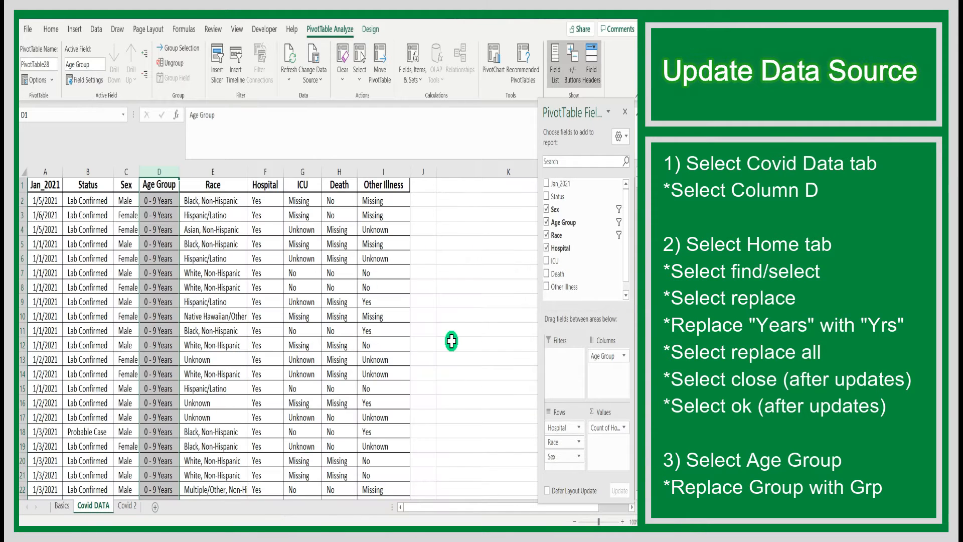
{"action": "left_click", "coordinate": [472, 348]}
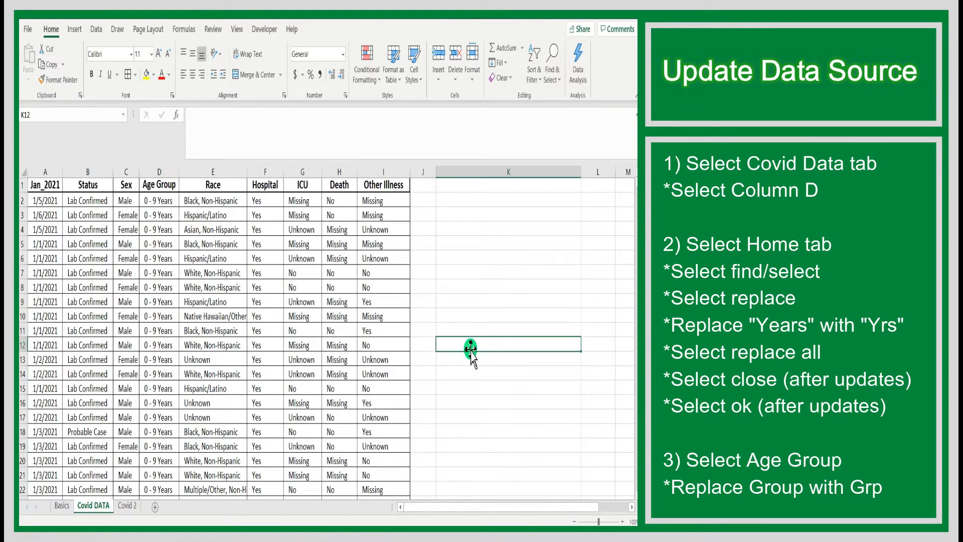
{"action": "left_click", "coordinate": [158, 172]}
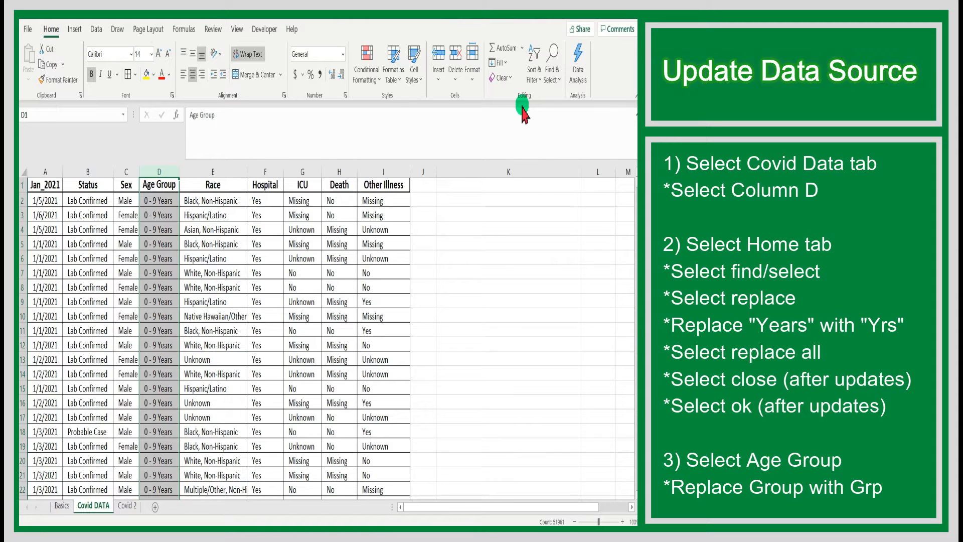
{"action": "left_click", "coordinate": [559, 79]}
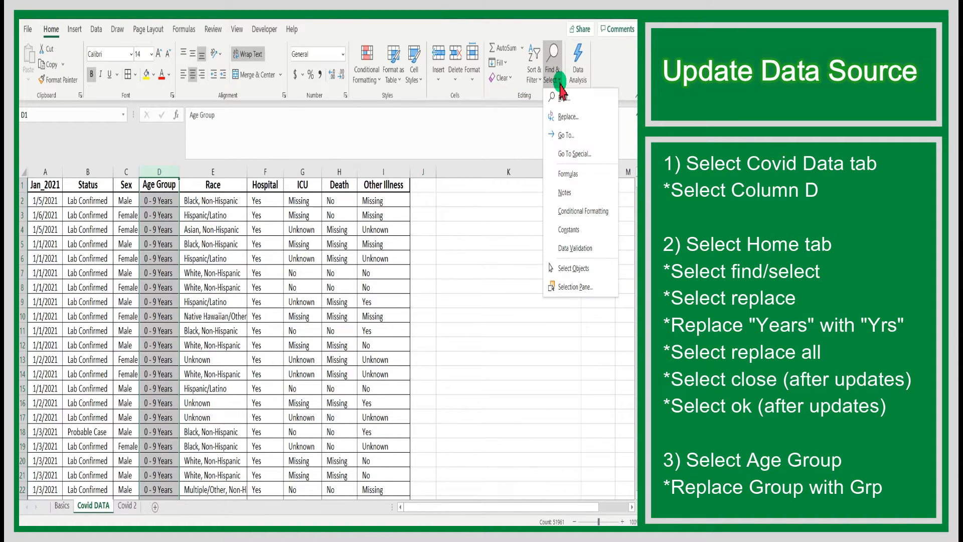
{"action": "left_click", "coordinate": [566, 116]}
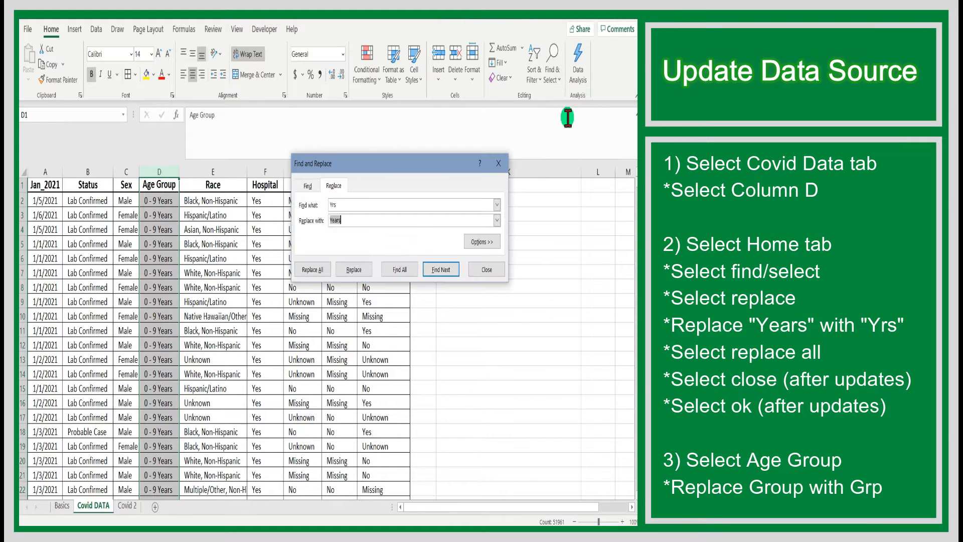
{"action": "left_click_drag", "start_coordinate": [336, 204], "coordinate": [272, 173]}
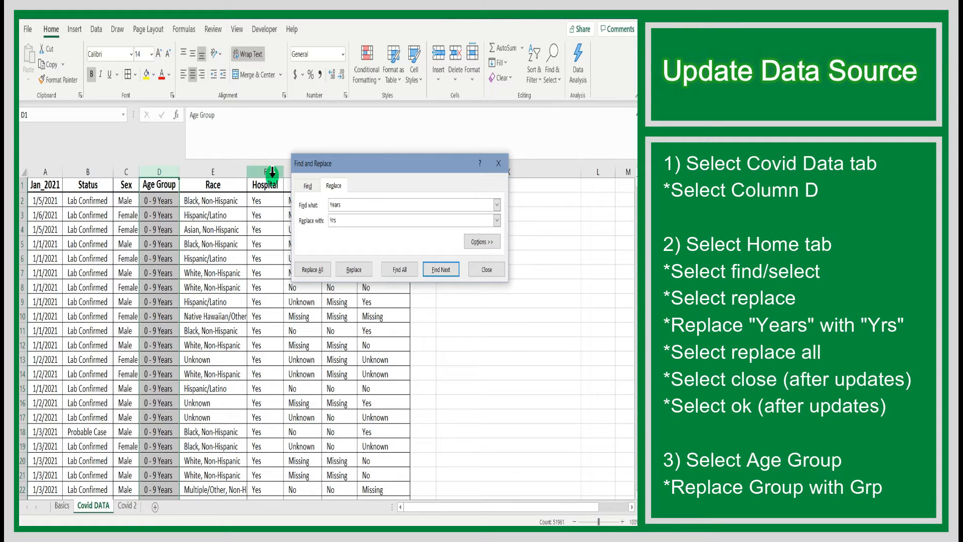
{"action": "left_click", "coordinate": [318, 270]}
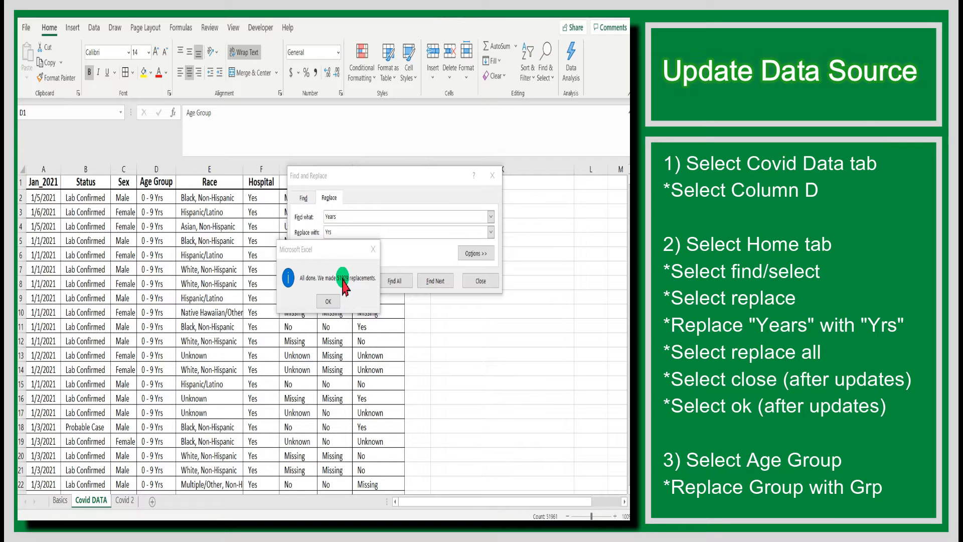
{"action": "left_click", "coordinate": [326, 300]}
{"action": "left_click", "coordinate": [479, 283]}
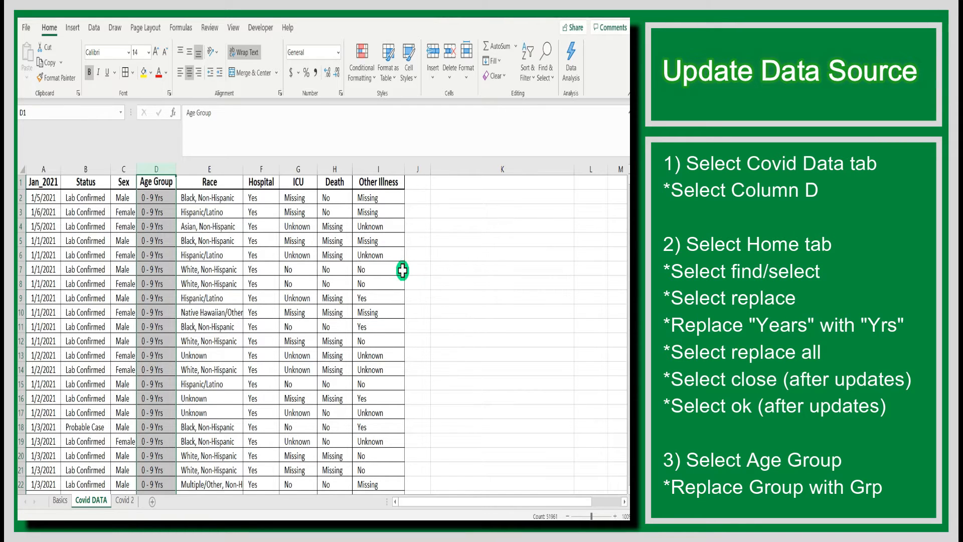
Shorten the column D header in cell D1 to "Age Grp"
{"action": "left_click", "coordinate": [153, 181]}
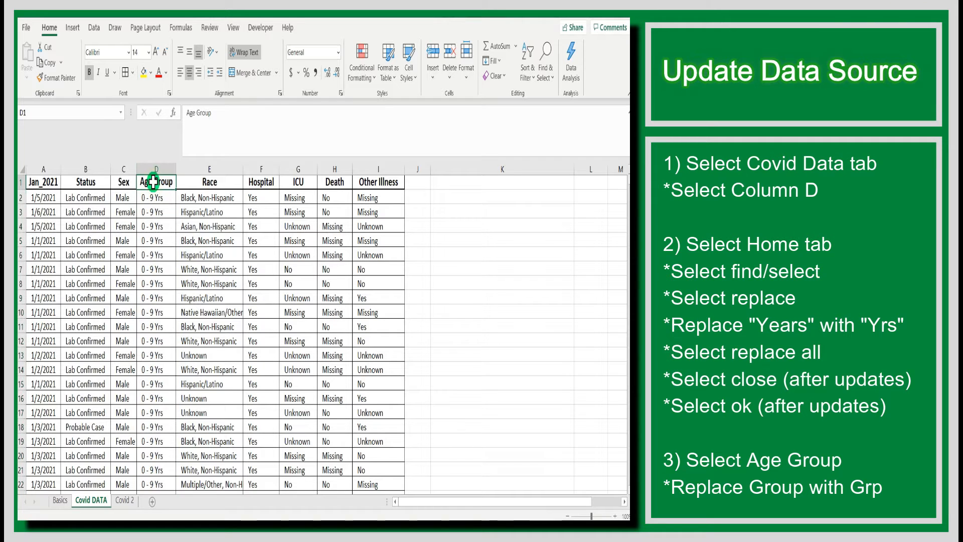
{"action": "double_click", "coordinate": [153, 182]}
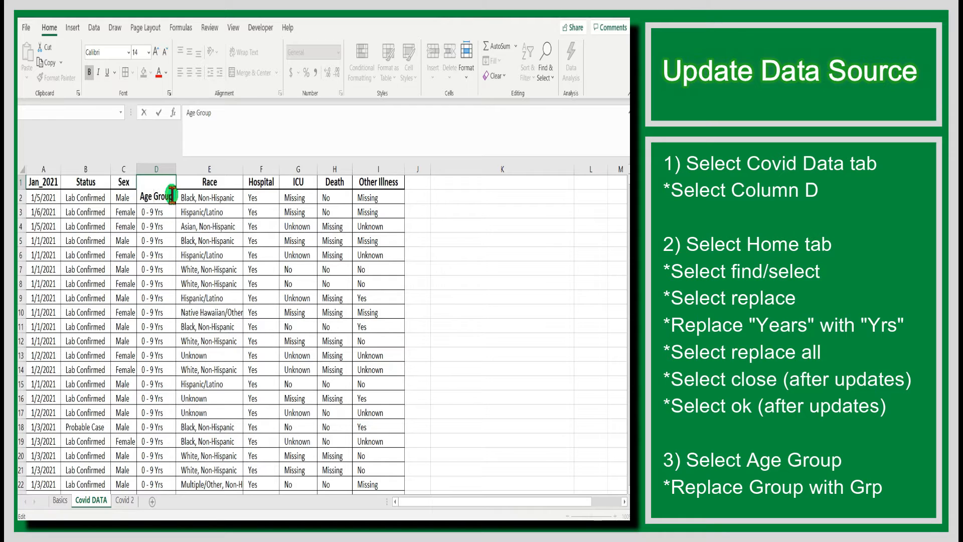
{"action": "left_click", "coordinate": [167, 196]}
{"action": "key", "text": "BackSpace"}
{"action": "key", "text": "BackSpace"}
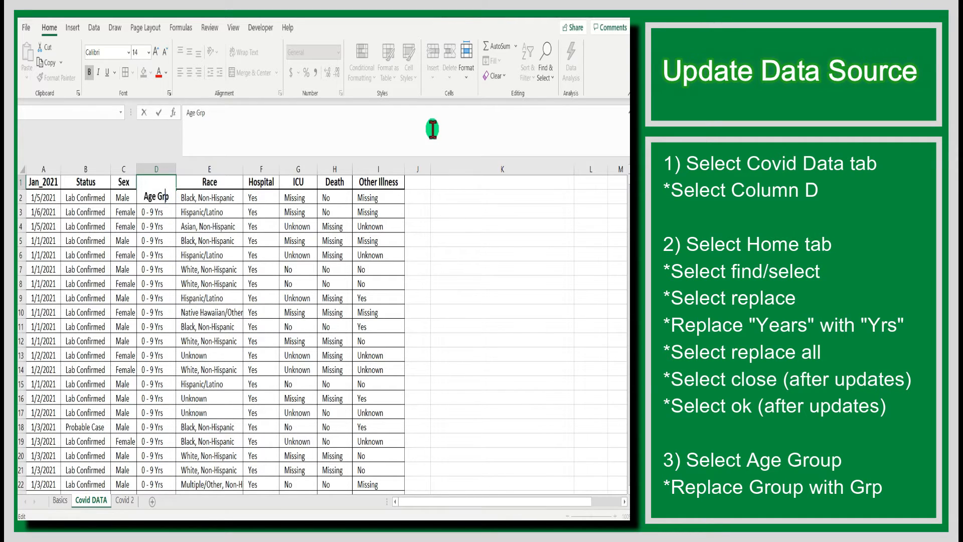
{"action": "left_click", "coordinate": [497, 284]}
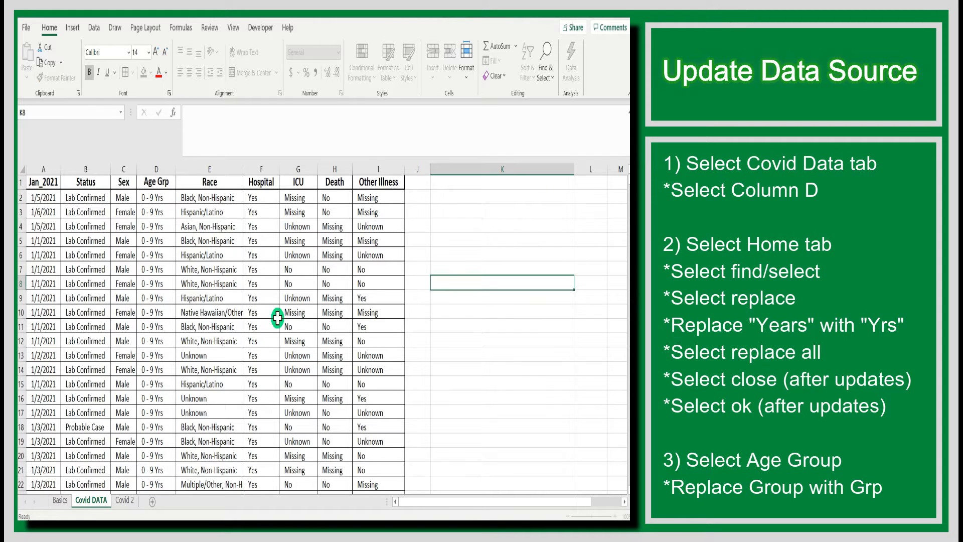
Refresh the pivot table on the Covid 2 sheet with the updated age group data
{"action": "left_click", "coordinate": [126, 500]}
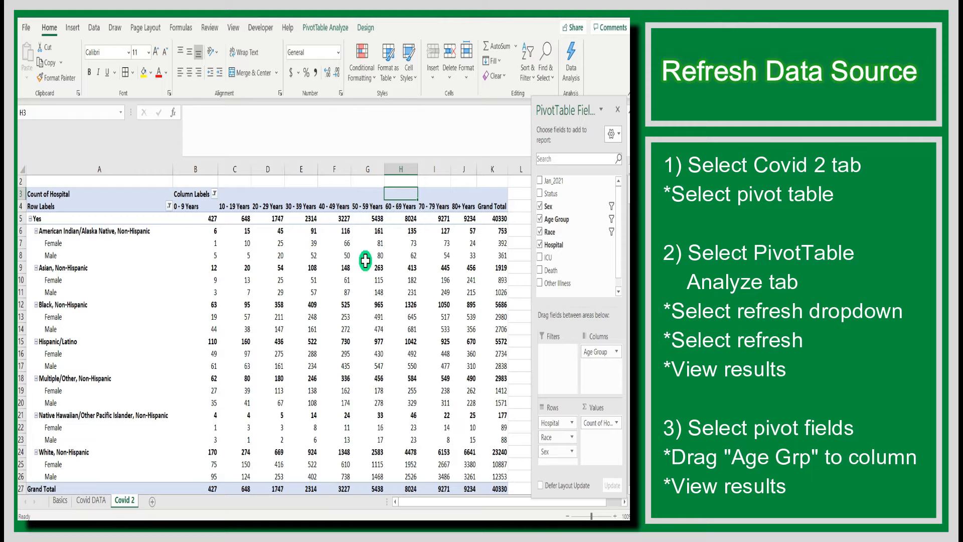
{"action": "left_click", "coordinate": [341, 195]}
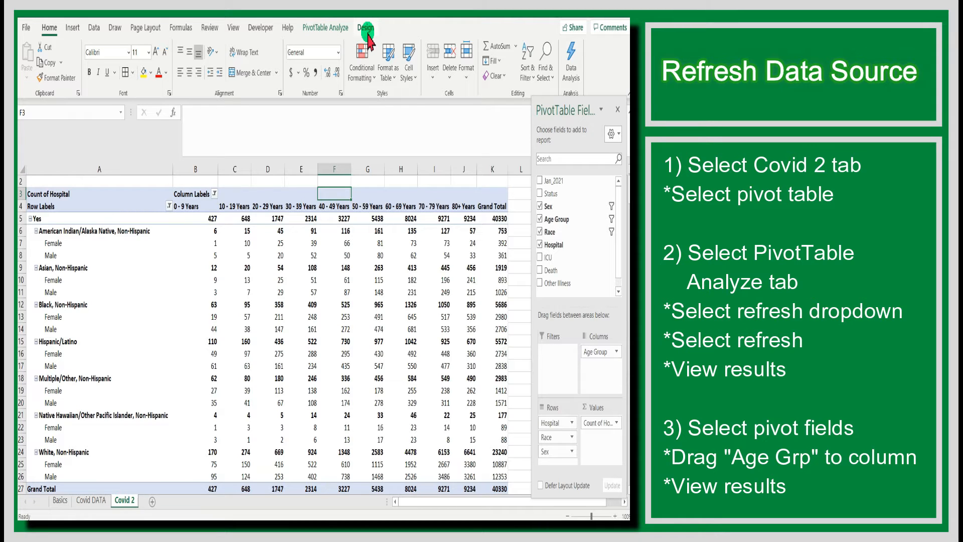
{"action": "left_click", "coordinate": [333, 30]}
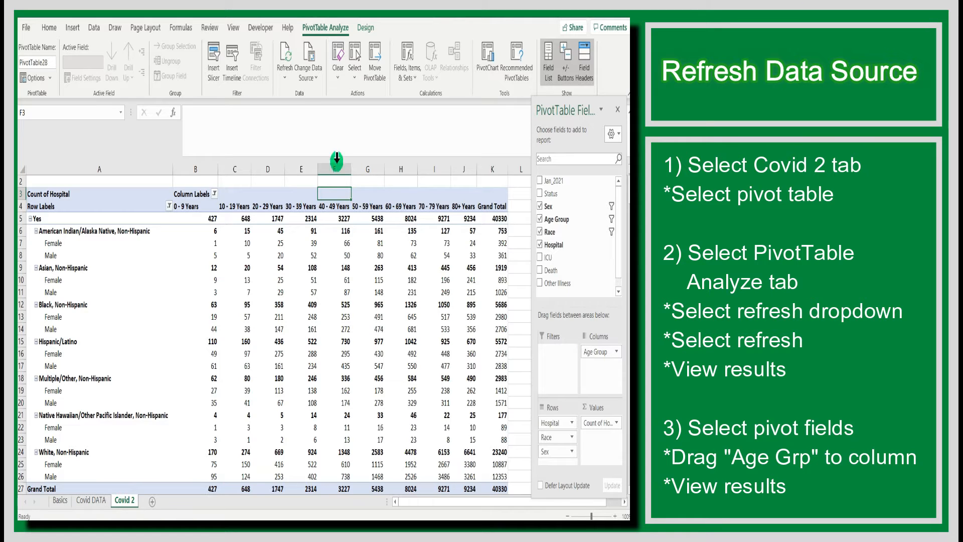
{"action": "left_click", "coordinate": [285, 83]}
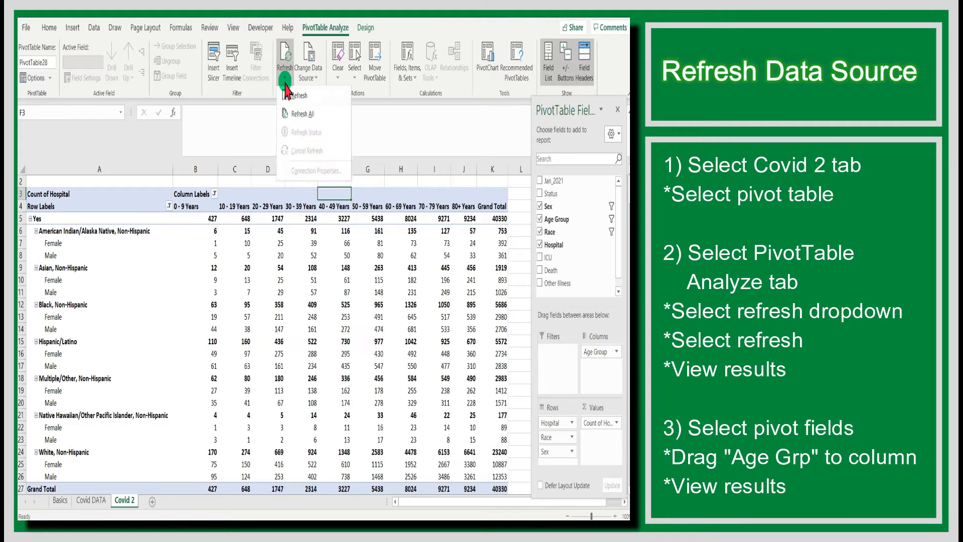
{"action": "left_click", "coordinate": [289, 96]}
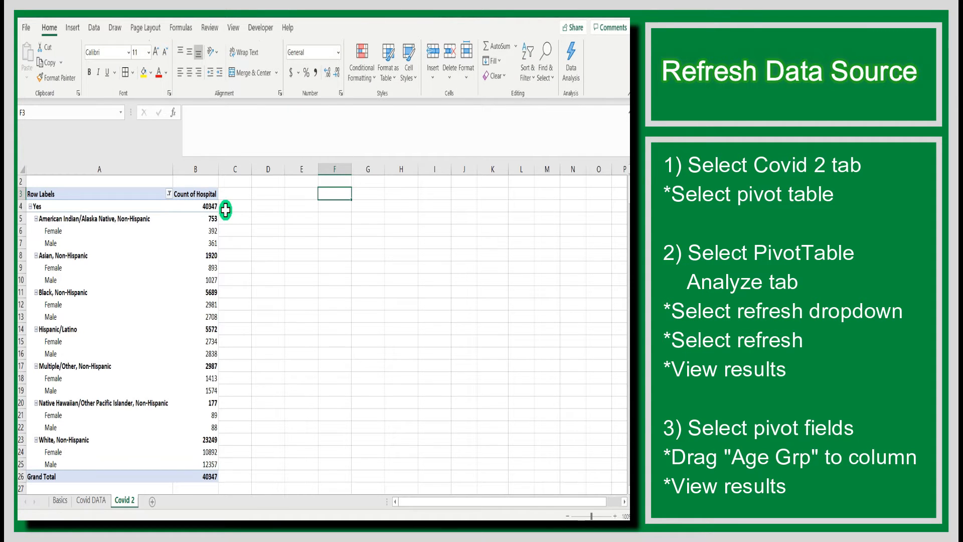
Add the Age Grp field to the pivot table and place it in the Columns area
{"action": "left_click", "coordinate": [137, 191]}
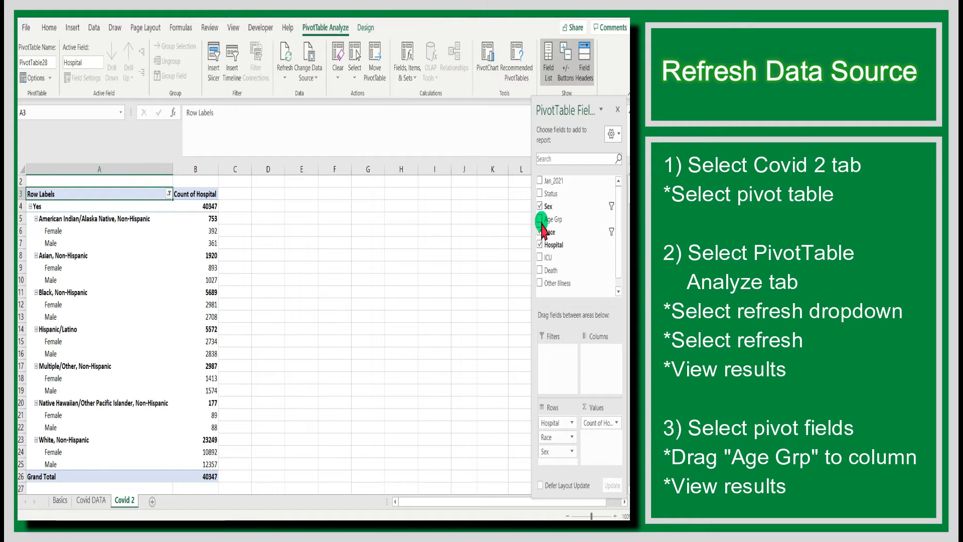
{"action": "left_click", "coordinate": [540, 221]}
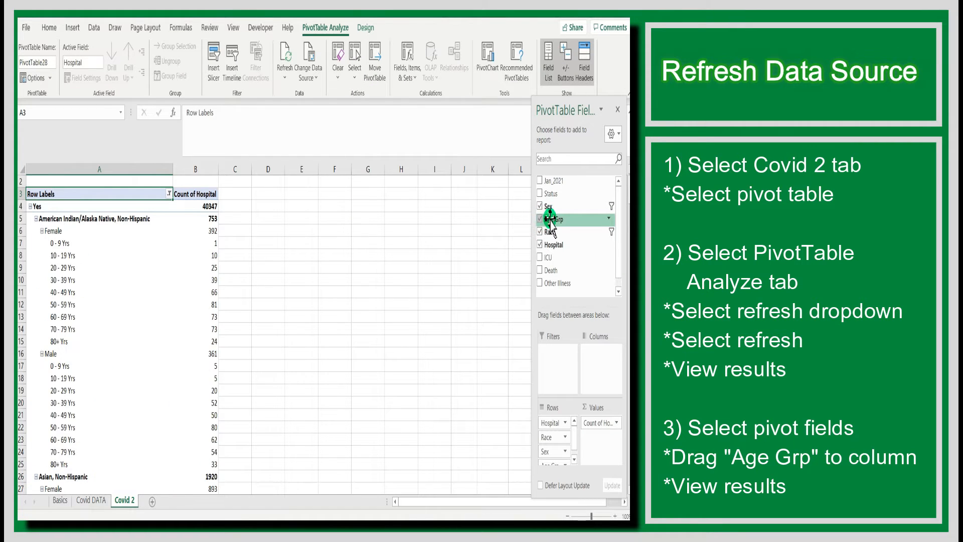
{"action": "left_click_drag", "start_coordinate": [554, 221], "coordinate": [594, 357]}
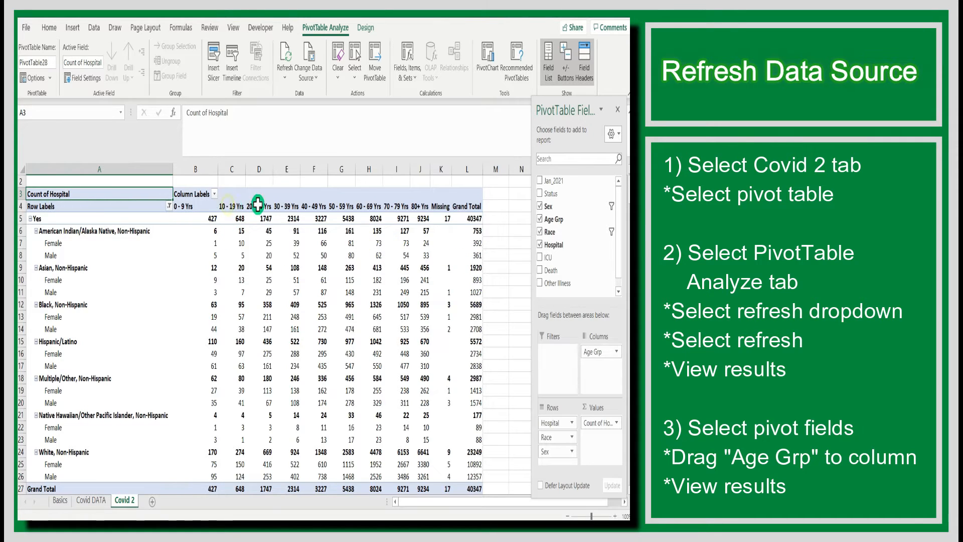
{"action": "left_click_drag", "start_coordinate": [233, 206], "coordinate": [287, 206]}
{"action": "left_click_drag", "start_coordinate": [460, 208], "coordinate": [471, 206]}
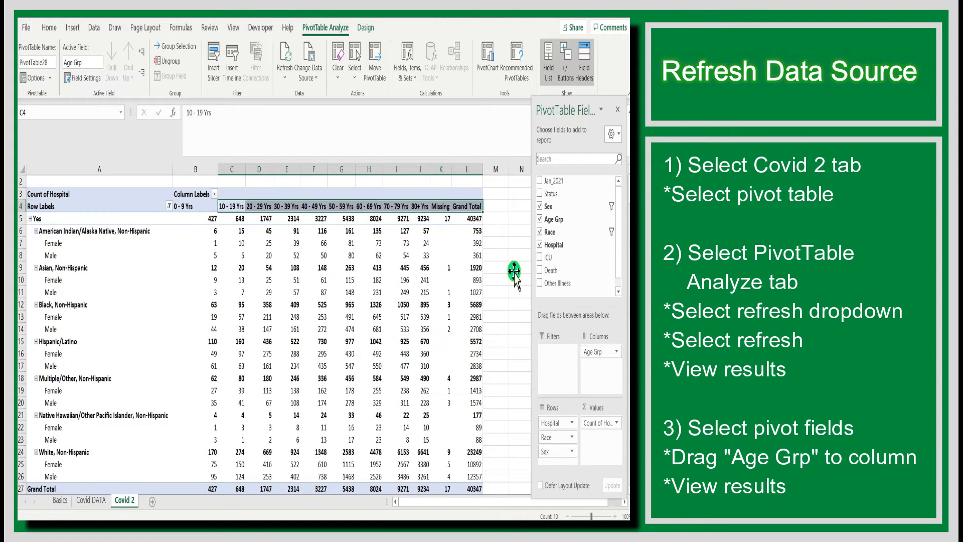
{"action": "left_click", "coordinate": [515, 271]}
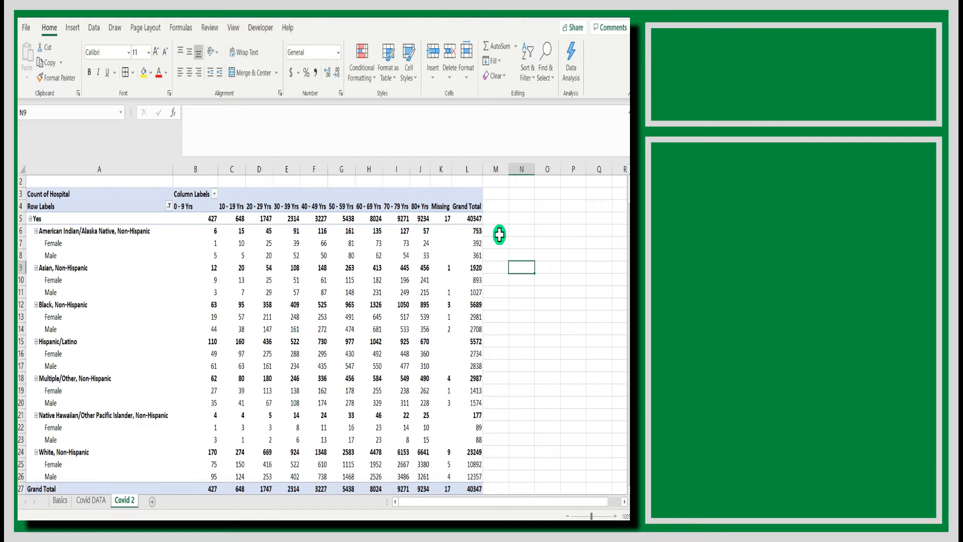
Insert a blank column before Other Illness, at column I of the Covid DATA sheet
{"action": "left_click", "coordinate": [93, 499]}
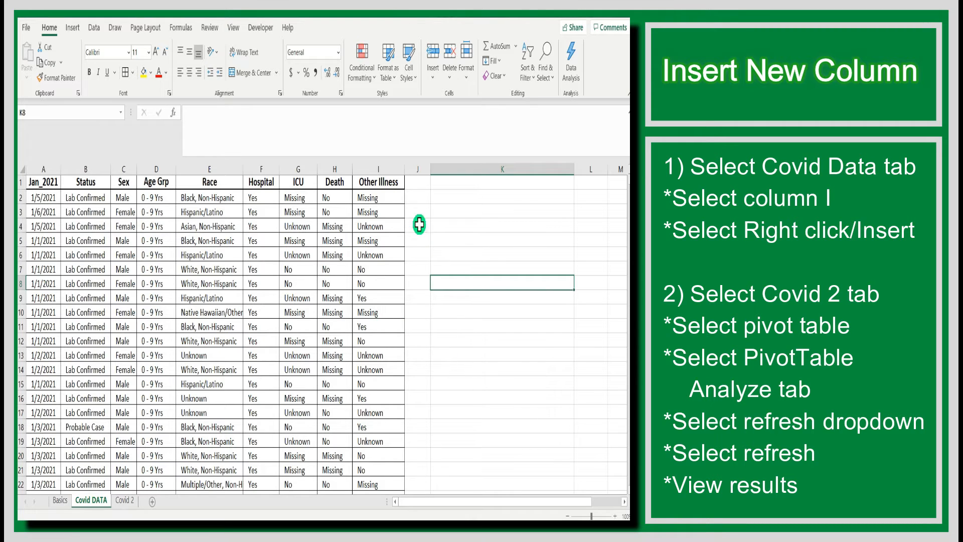
{"action": "left_click", "coordinate": [385, 165]}
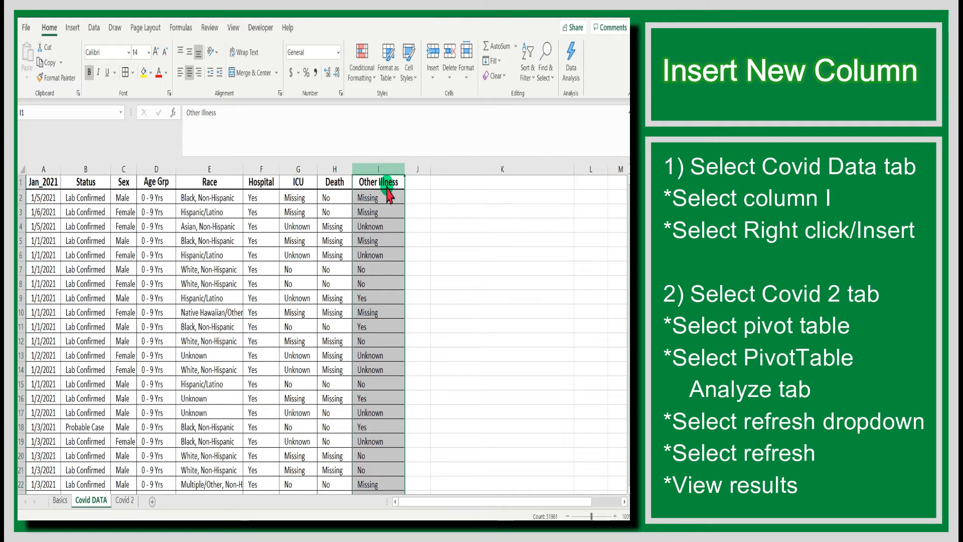
{"action": "right_click", "coordinate": [385, 168]}
{"action": "left_click", "coordinate": [403, 278]}
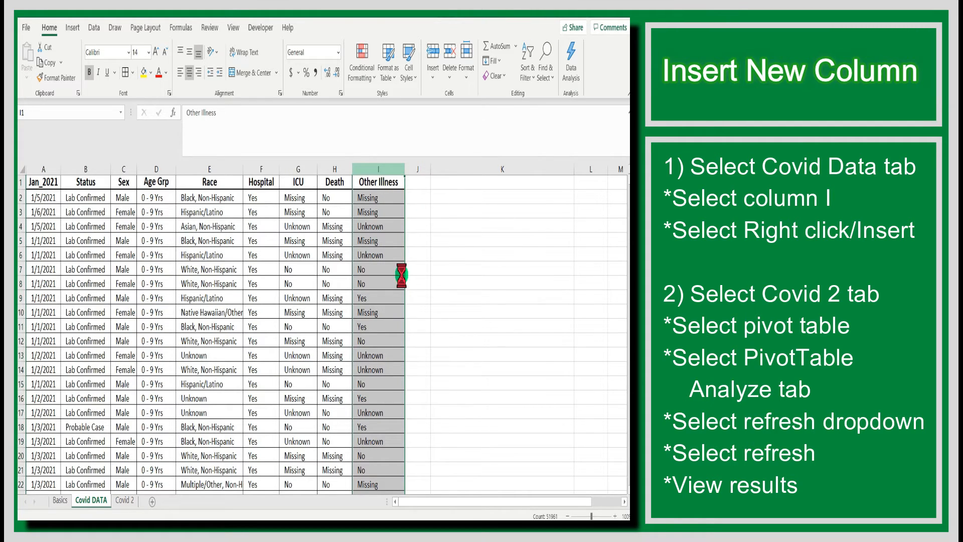
Enter the header "New Column" in cell I1 of the inserted column
{"action": "left_click", "coordinate": [372, 184]}
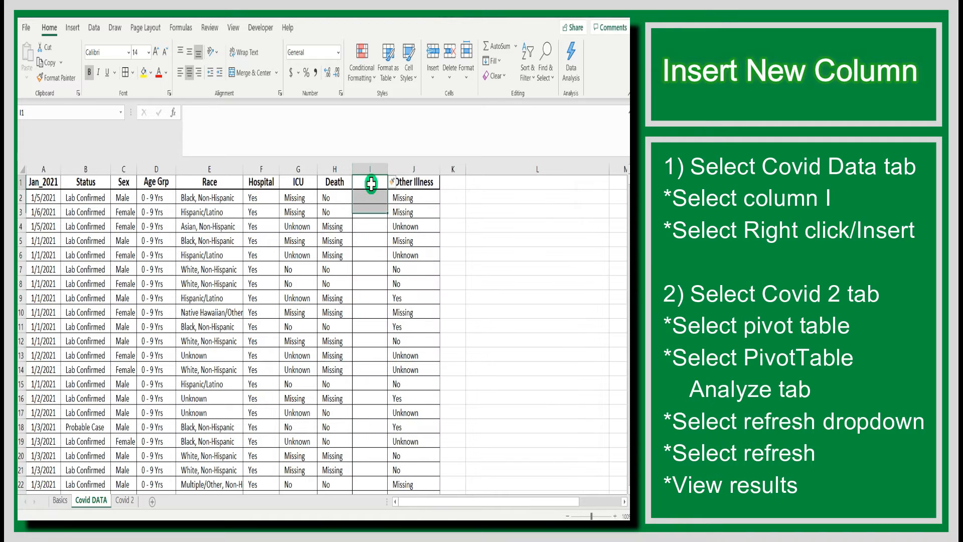
{"action": "type", "text": "N"}
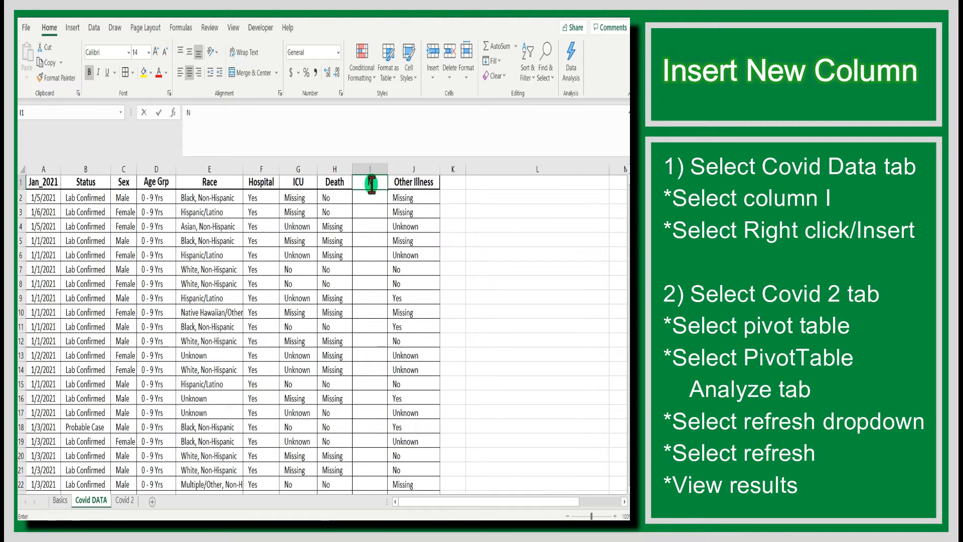
{"action": "type", "text": "ew Colu"}
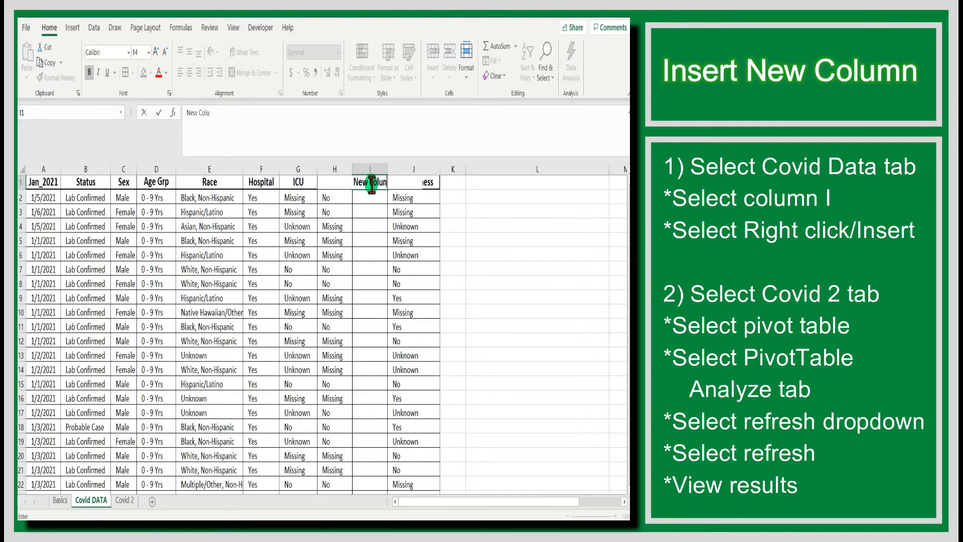
{"action": "type", "text": "nm"}
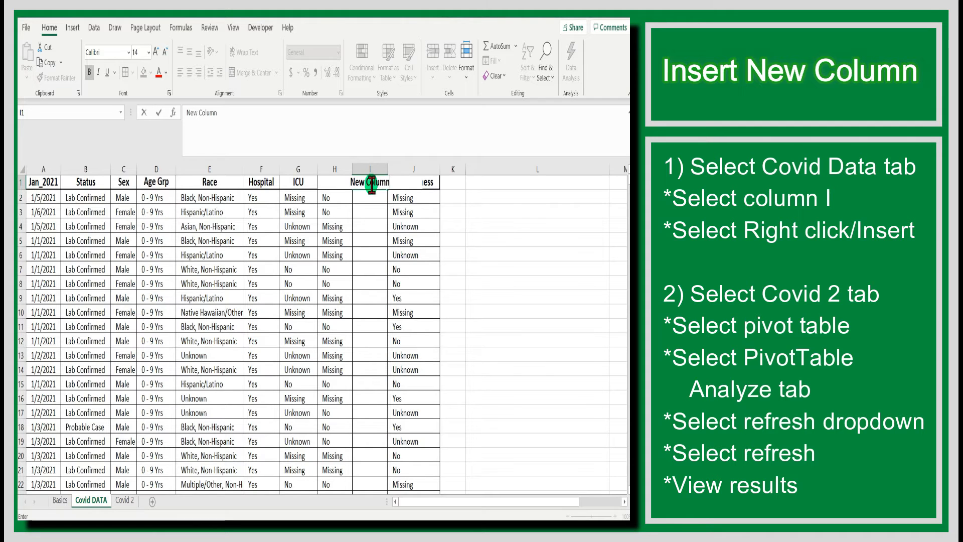
{"action": "key", "text": "Return"}
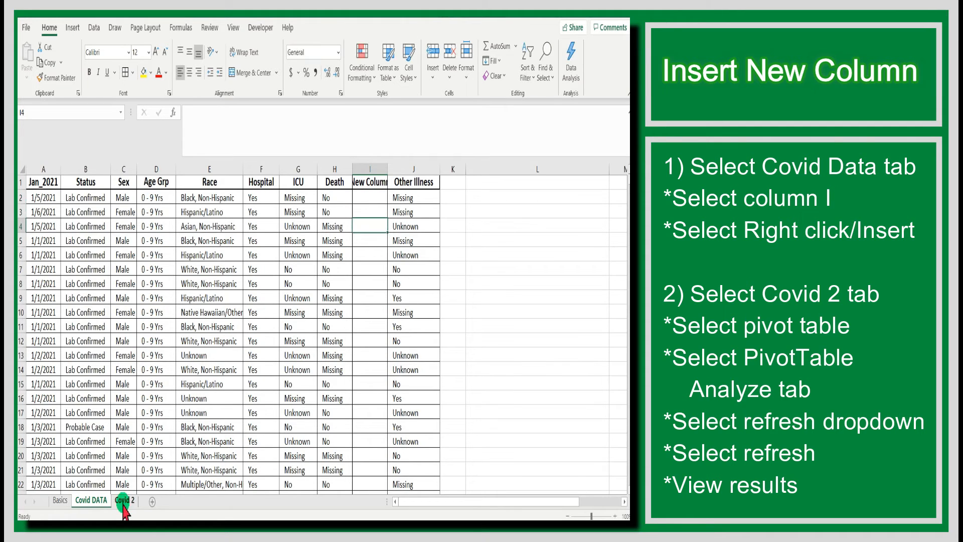
Refresh the Covid 2 pivot table so its field list includes the New Column field
{"action": "left_click", "coordinate": [125, 499]}
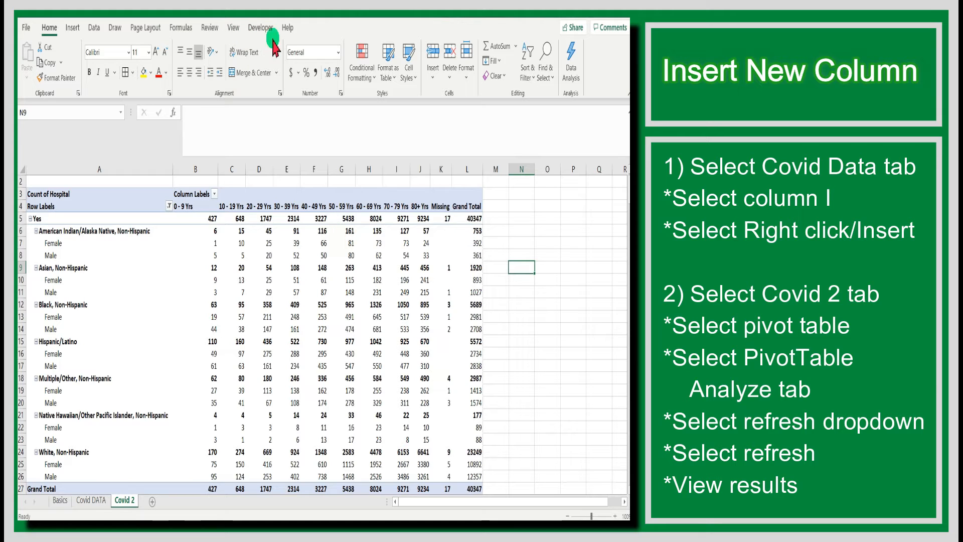
{"action": "left_click", "coordinate": [307, 29]}
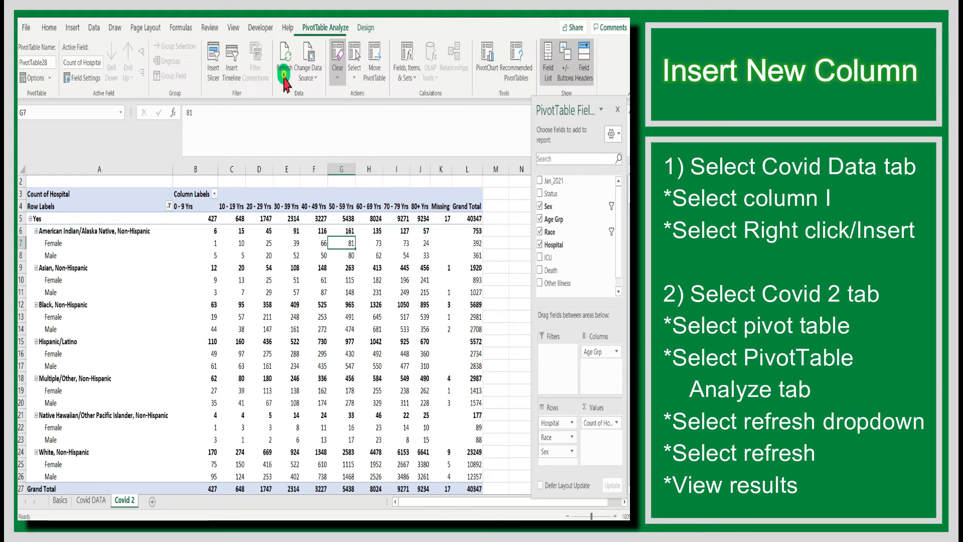
{"action": "left_click", "coordinate": [284, 80]}
{"action": "left_click", "coordinate": [299, 122]}
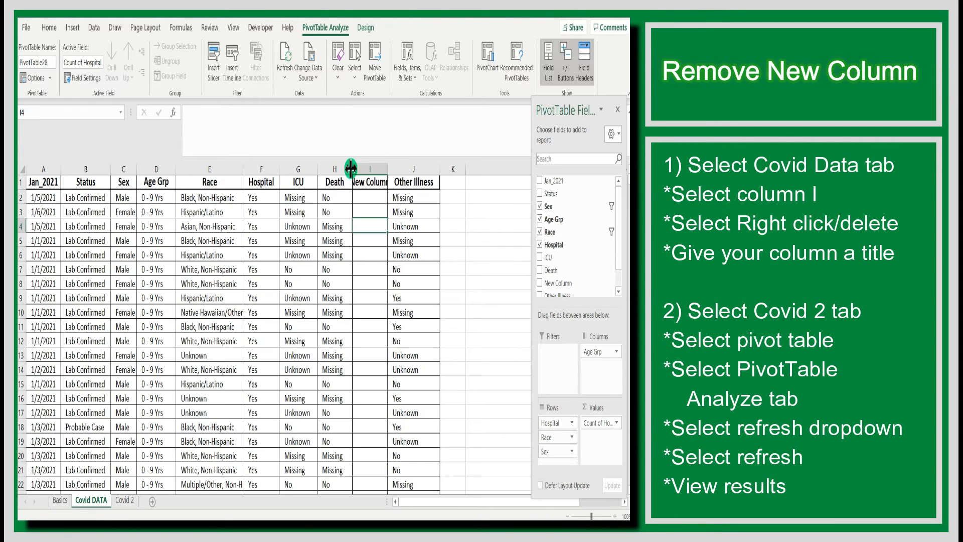
Delete the New Column column (column I) from the Covid DATA sheet
{"action": "left_click", "coordinate": [370, 169]}
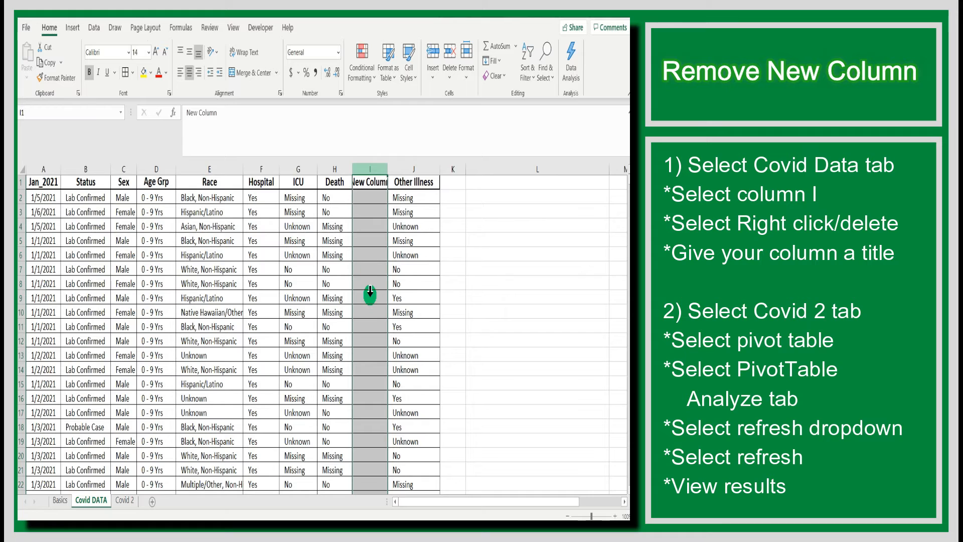
{"action": "right_click", "coordinate": [378, 331]}
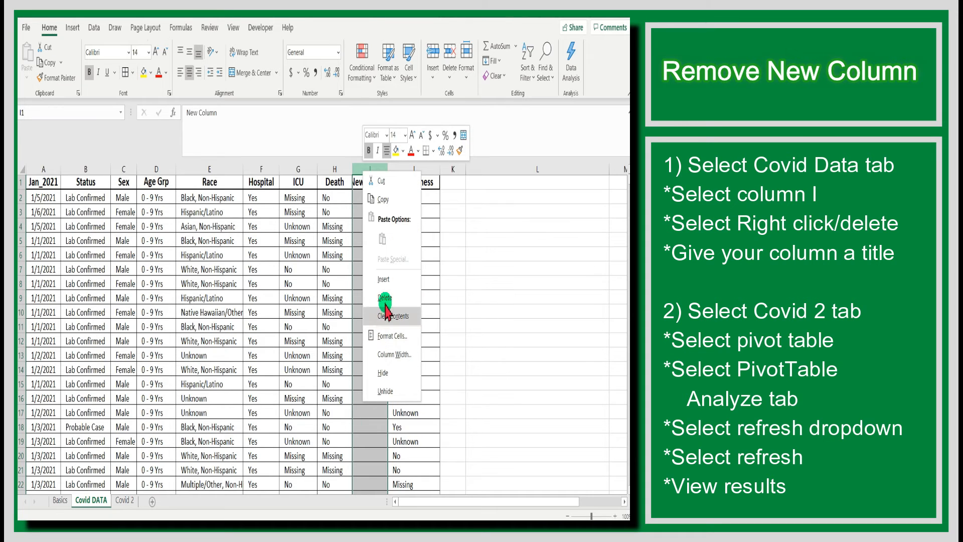
{"action": "left_click", "coordinate": [385, 298]}
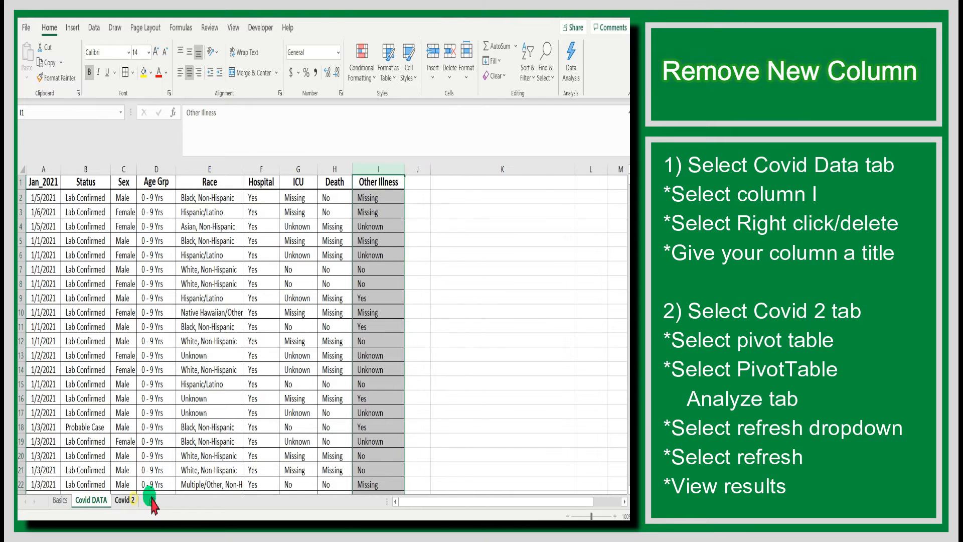
Refresh the Covid 2 pivot table so its field list drops the New Column field, and look over the table
{"action": "left_click", "coordinate": [131, 499]}
{"action": "left_click", "coordinate": [319, 28]}
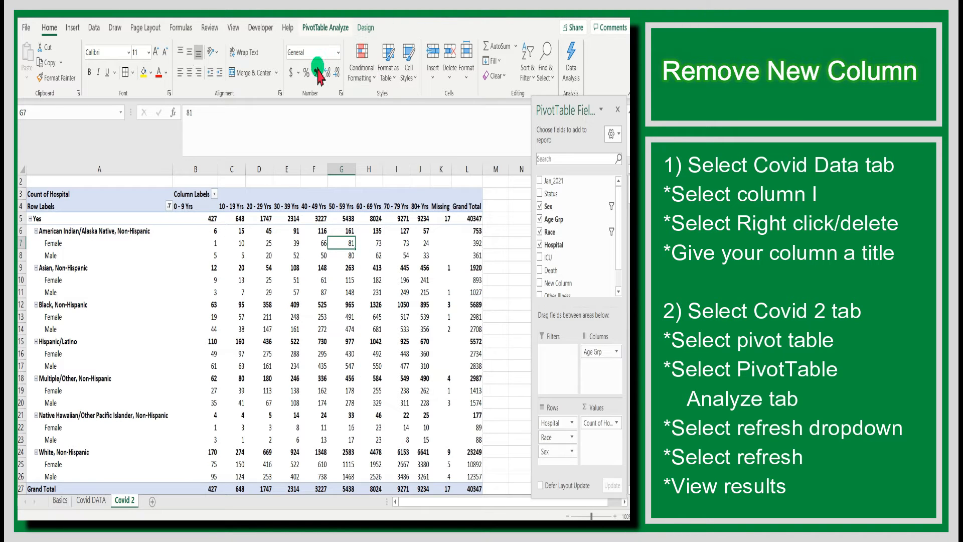
{"action": "left_click", "coordinate": [284, 76]}
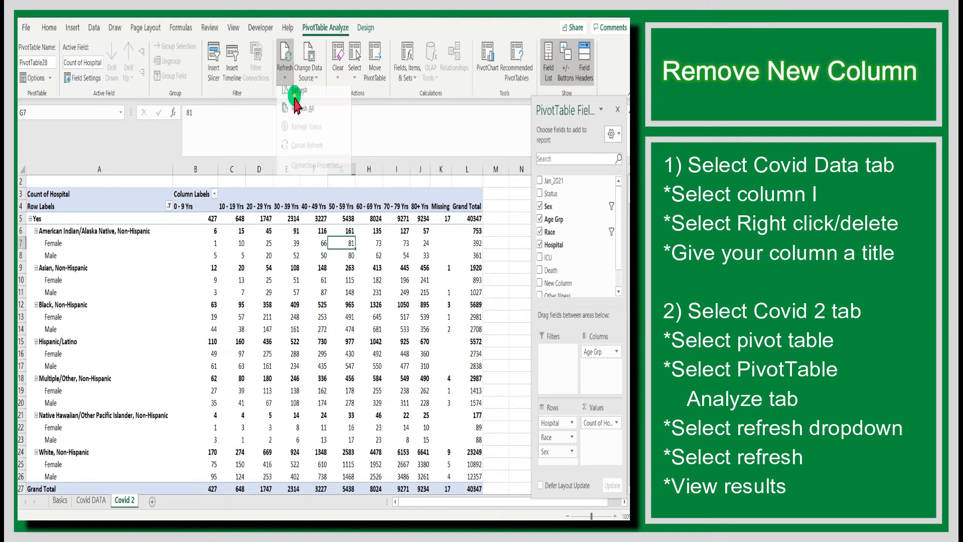
{"action": "left_click", "coordinate": [296, 92]}
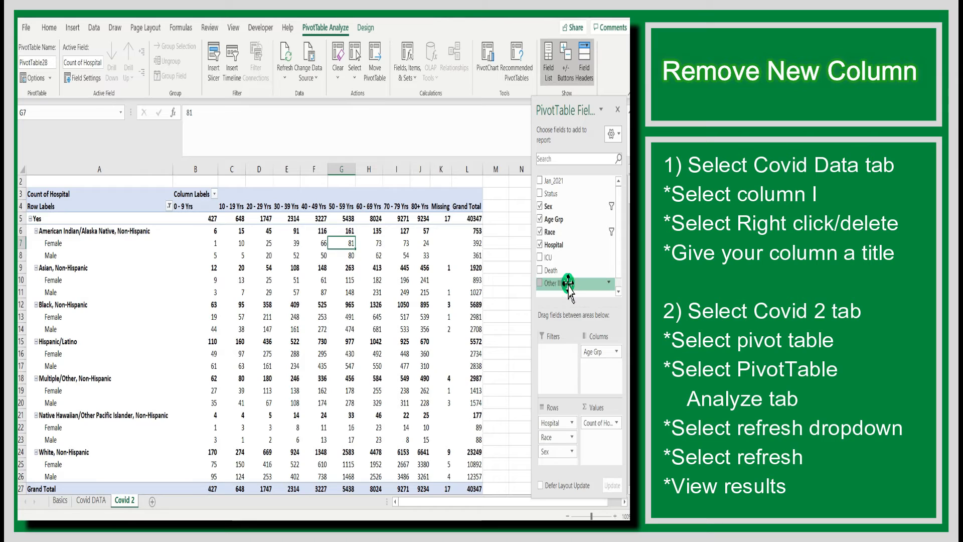
{"action": "scroll", "coordinate": [504, 288], "scroll_direction": "up", "scroll_amount": 1}
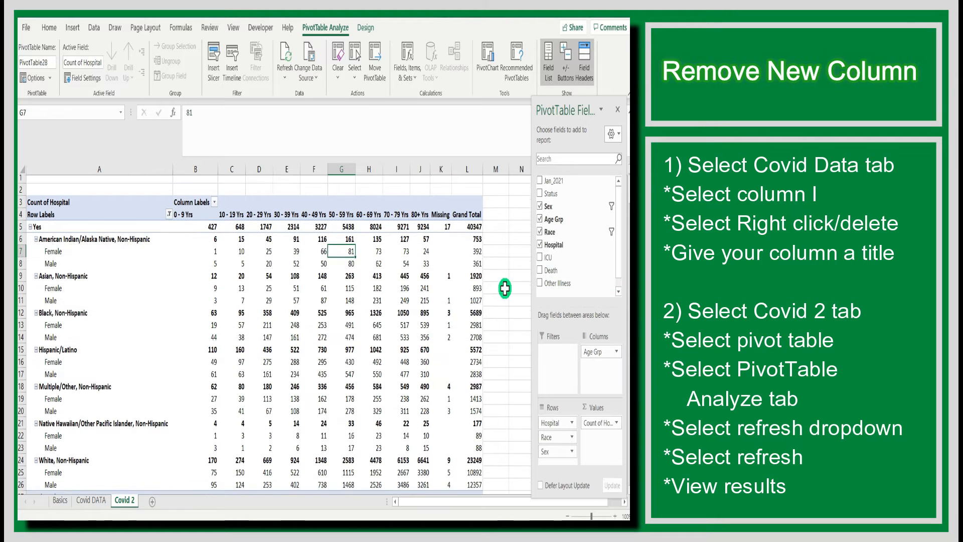
{"action": "scroll", "coordinate": [504, 288], "scroll_direction": "down", "scroll_amount": 2}
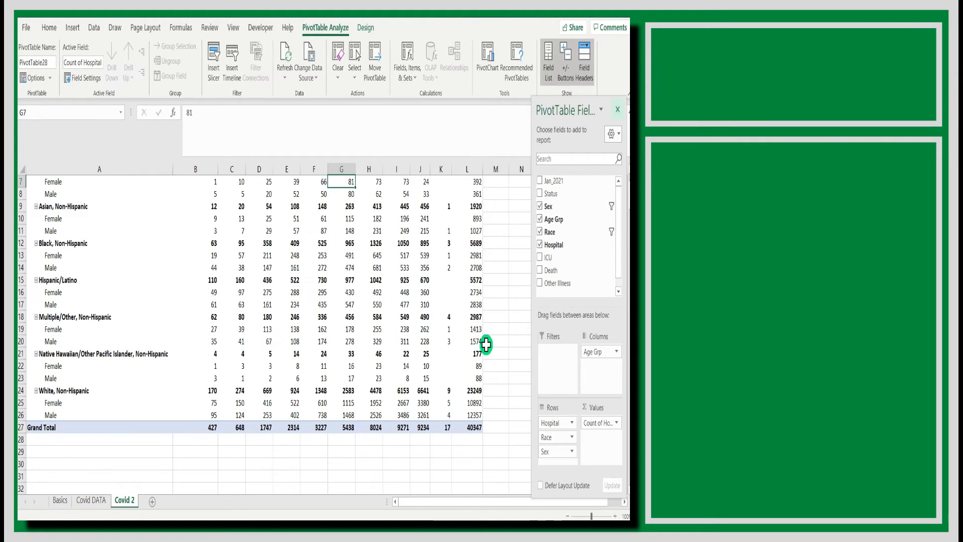
{"action": "scroll", "coordinate": [485, 345], "scroll_direction": "up", "scroll_amount": 2}
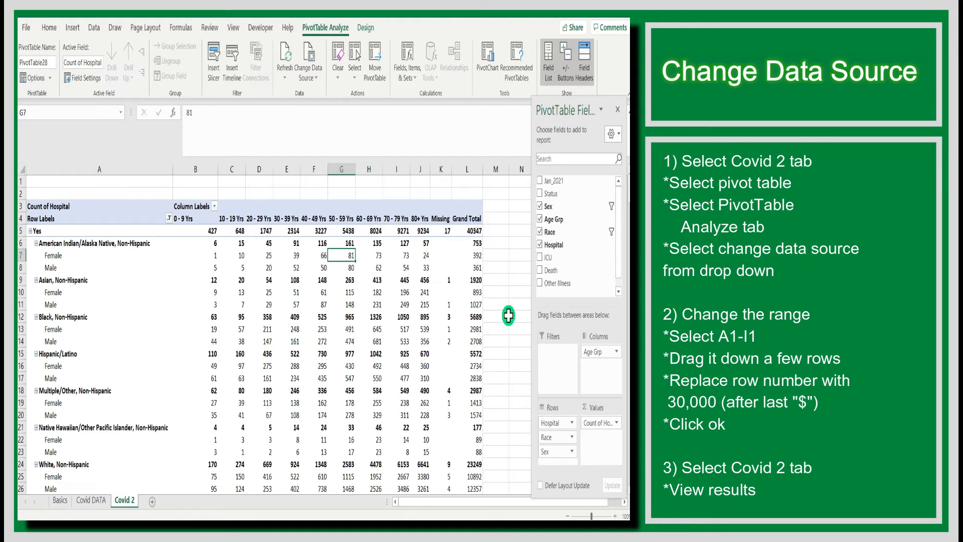
Change the Covid 2 pivot table's data source to the Covid DATA range $A$1:$I$30000
{"action": "mouse_move", "coordinate": [467, 258]}
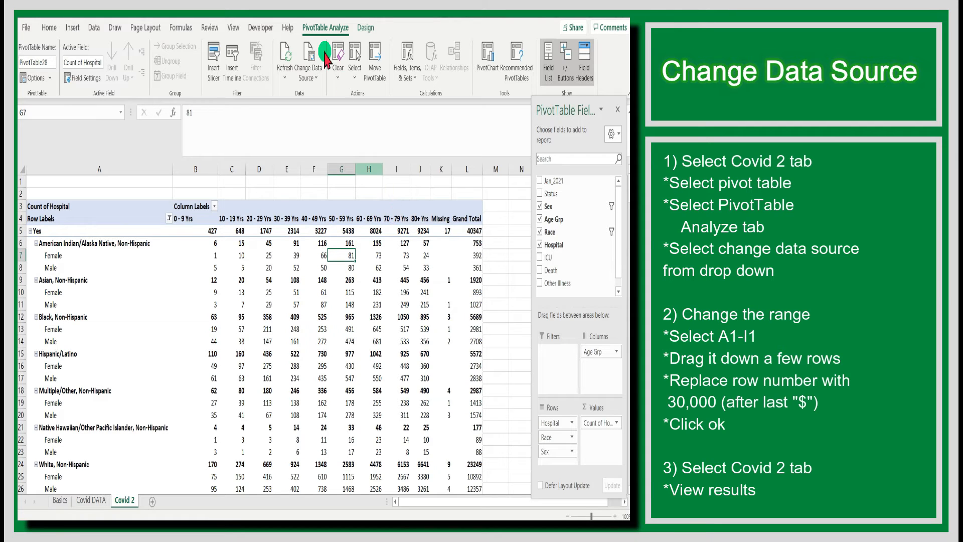
{"action": "left_click", "coordinate": [342, 207]}
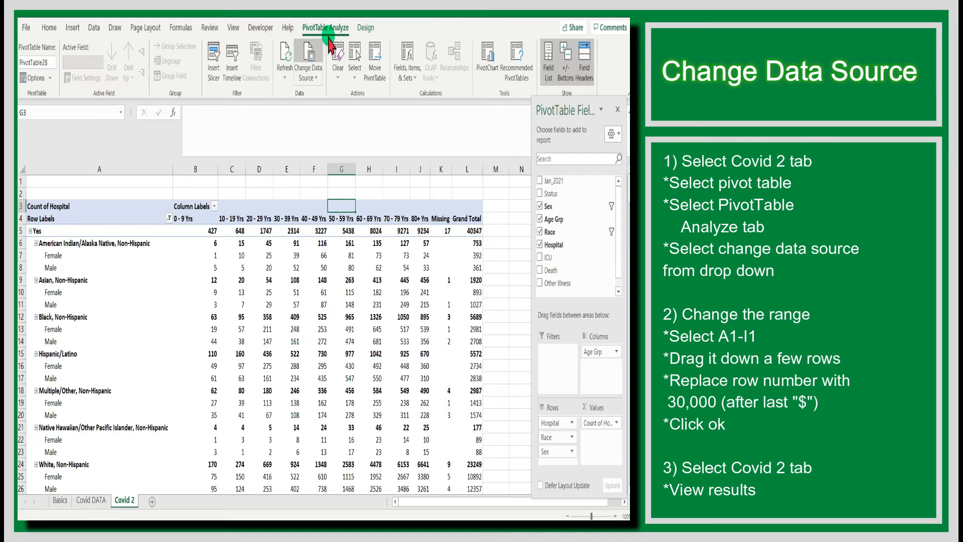
{"action": "left_click", "coordinate": [316, 79]}
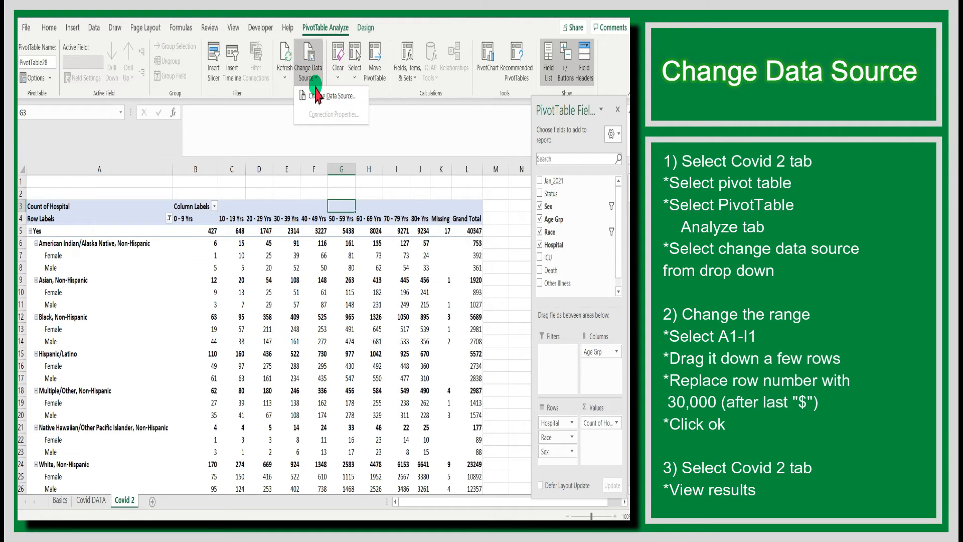
{"action": "left_click", "coordinate": [325, 97]}
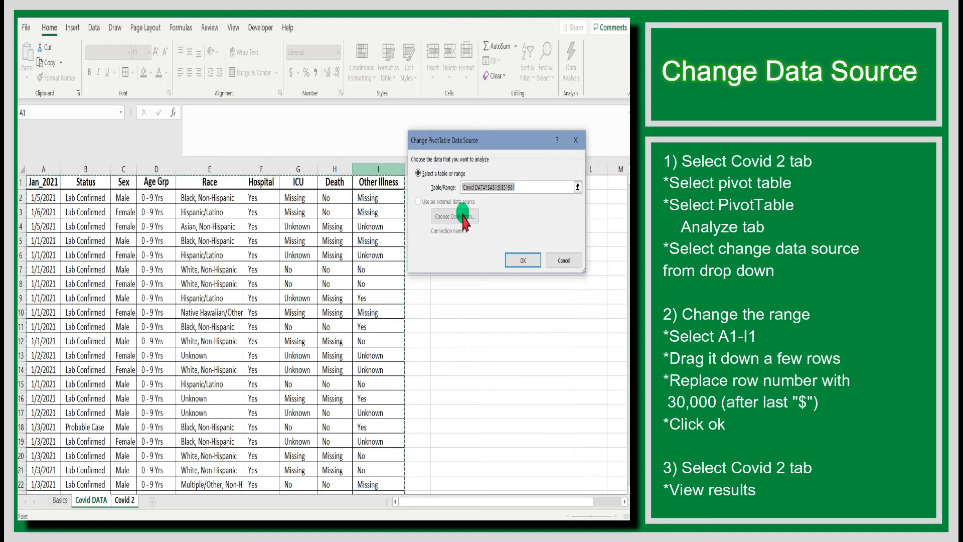
{"action": "left_click", "coordinate": [55, 188]}
{"action": "left_click_drag", "start_coordinate": [108, 189], "coordinate": [390, 367]}
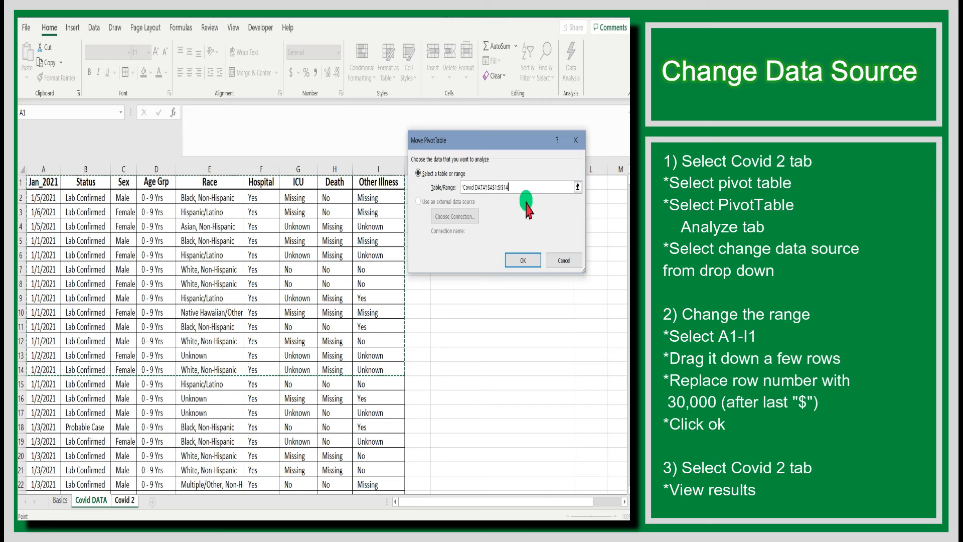
{"action": "key", "text": "BackSpace"}
{"action": "key", "text": "BackSpace"}
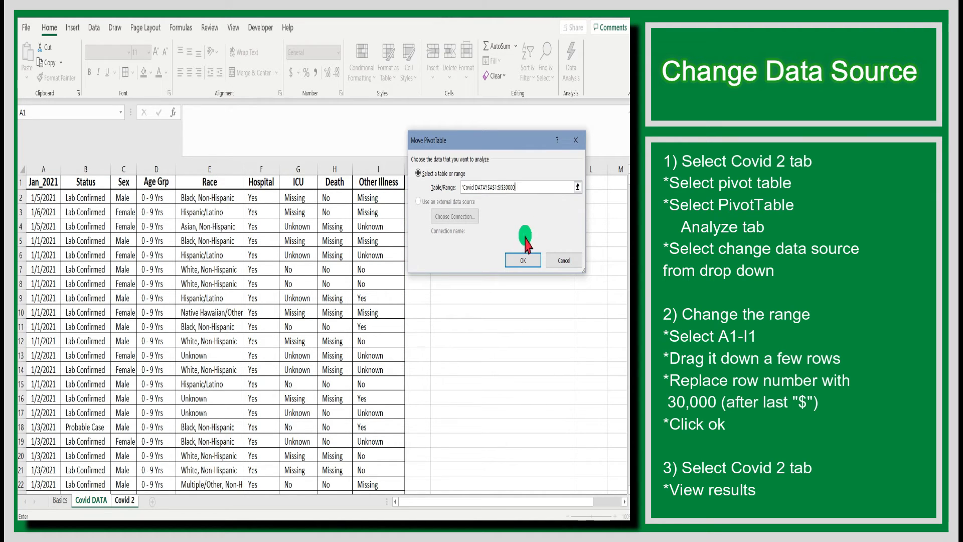
{"action": "left_click", "coordinate": [531, 260]}
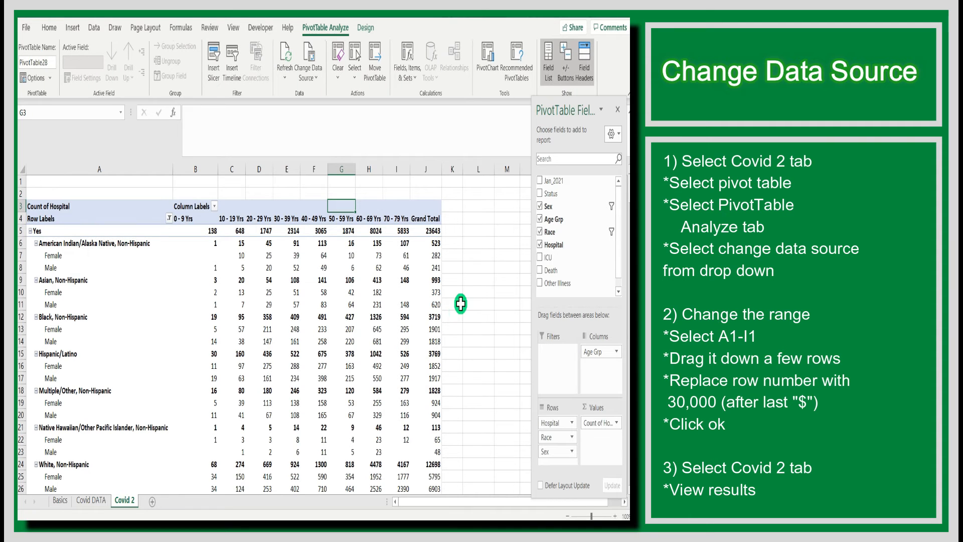
Change the Covid 2 pivot table's data source to the Covid DATA range $A$1:$F$50000
{"action": "left_click", "coordinate": [430, 232]}
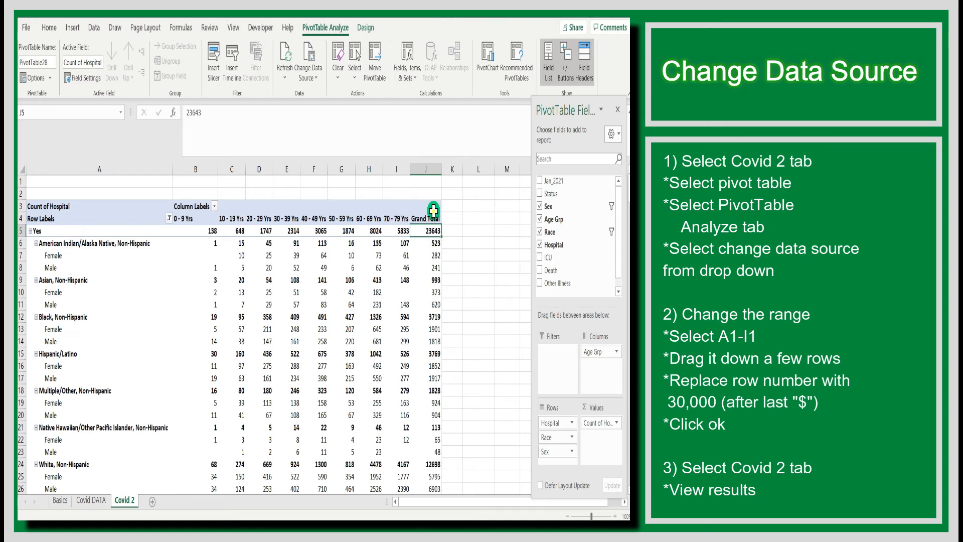
{"action": "left_click_drag", "start_coordinate": [432, 211], "coordinate": [432, 232]}
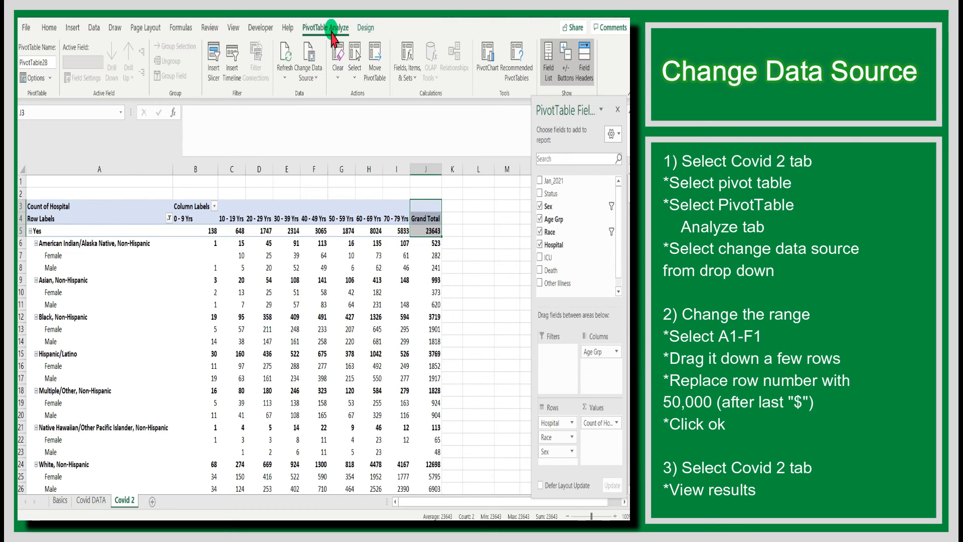
{"action": "left_click", "coordinate": [308, 75]}
{"action": "left_click", "coordinate": [317, 99]}
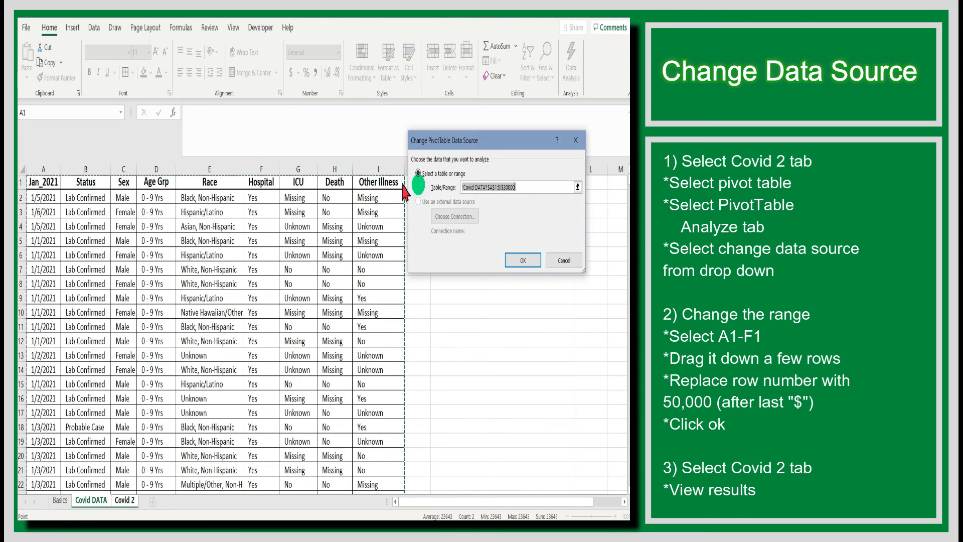
{"action": "left_click_drag", "start_coordinate": [43, 169], "coordinate": [266, 183]}
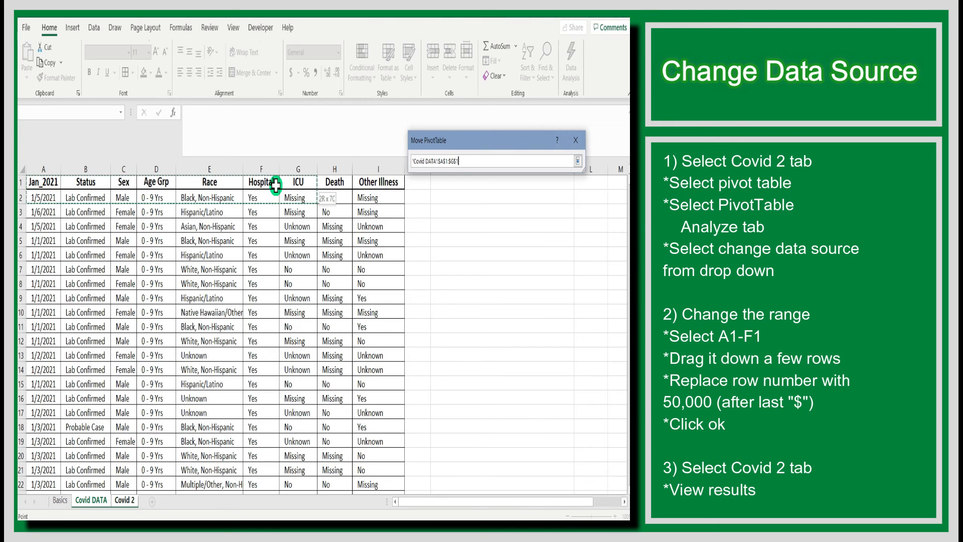
{"action": "left_click_drag", "start_coordinate": [258, 461], "coordinate": [257, 470]}
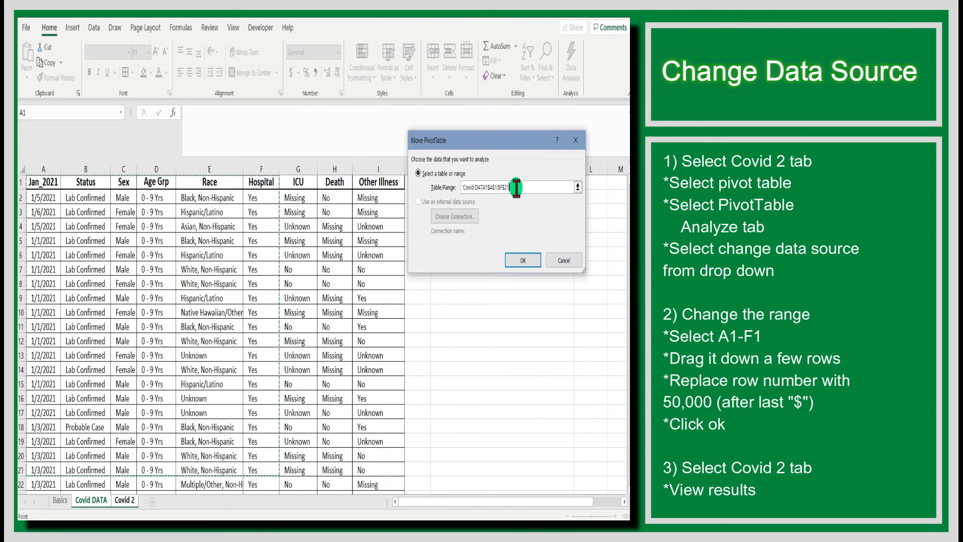
{"action": "key", "text": "BackSpace"}
{"action": "key", "text": "BackSpace"}
{"action": "type", "text": "50000"}
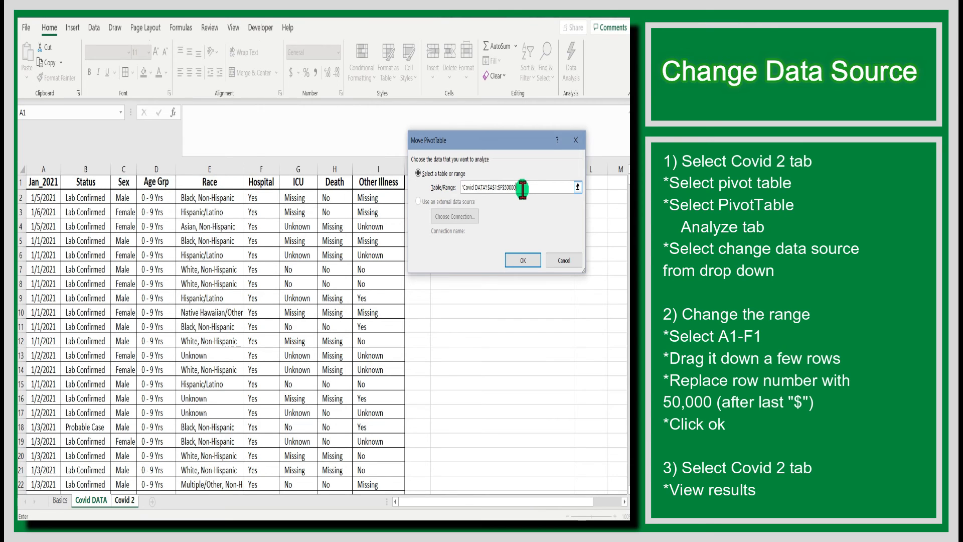
{"action": "left_click", "coordinate": [517, 260]}
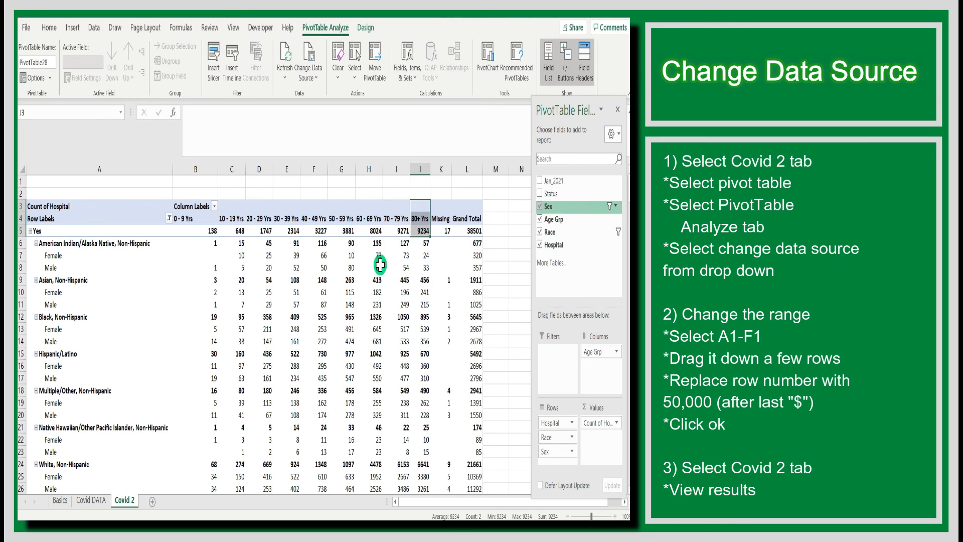
Save the workbook with the updated pivot table under its existing name
{"action": "left_click", "coordinate": [26, 28]}
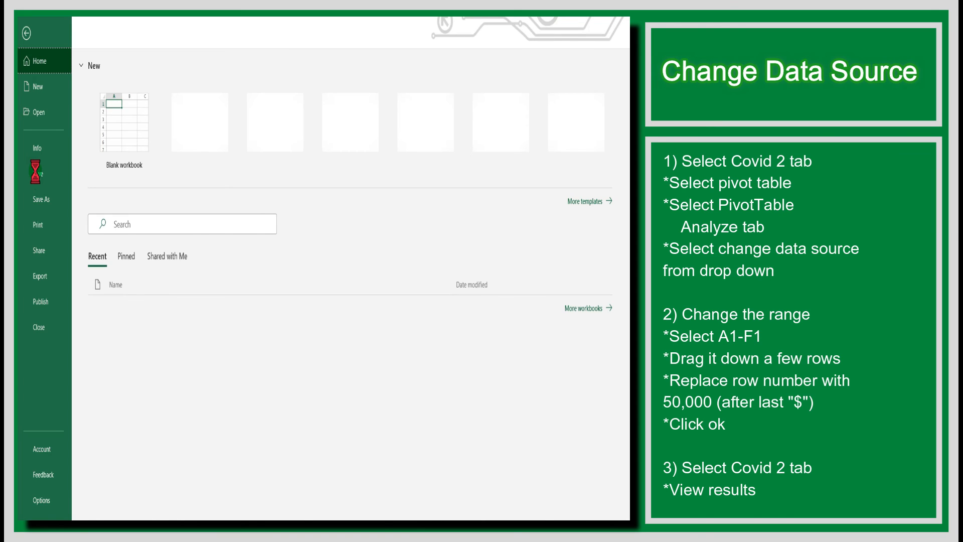
{"action": "left_click", "coordinate": [36, 172]}
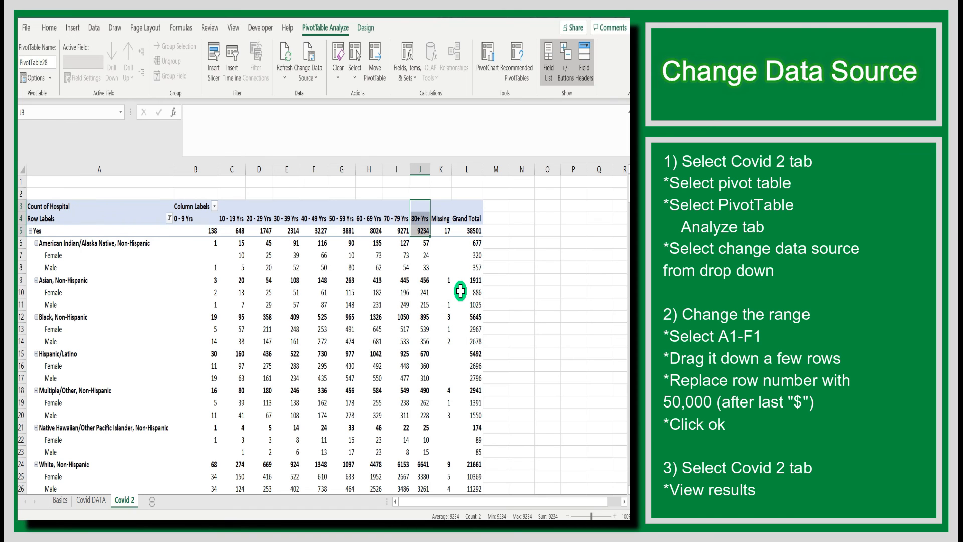